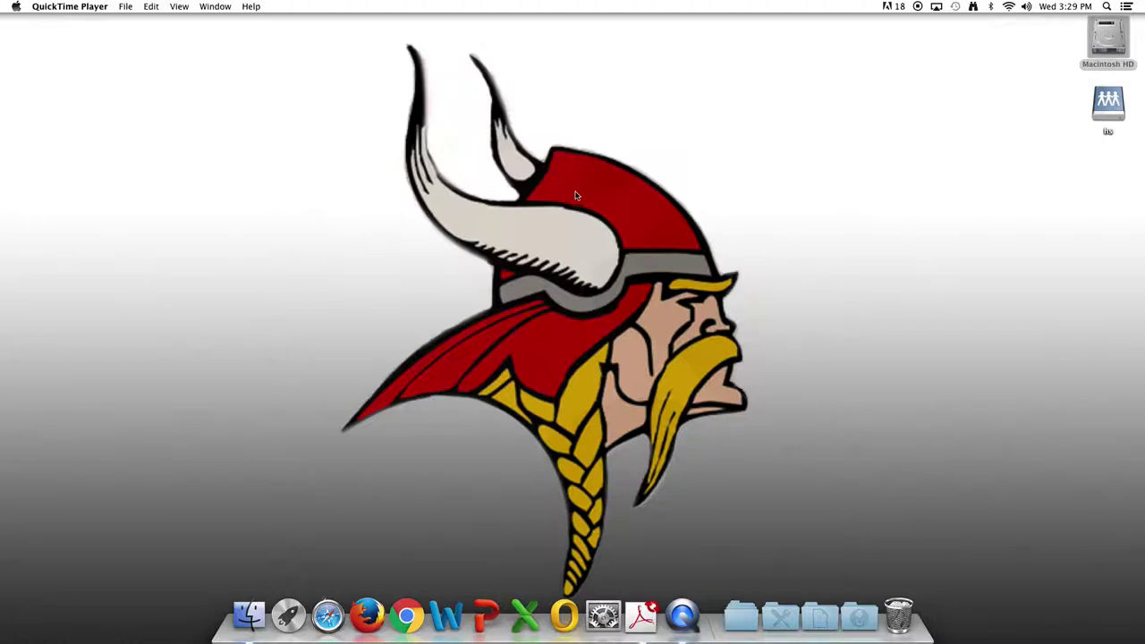
# Quit QuickTime Player so Finder becomes the active application over the desktop
pyautogui.press('super+q')
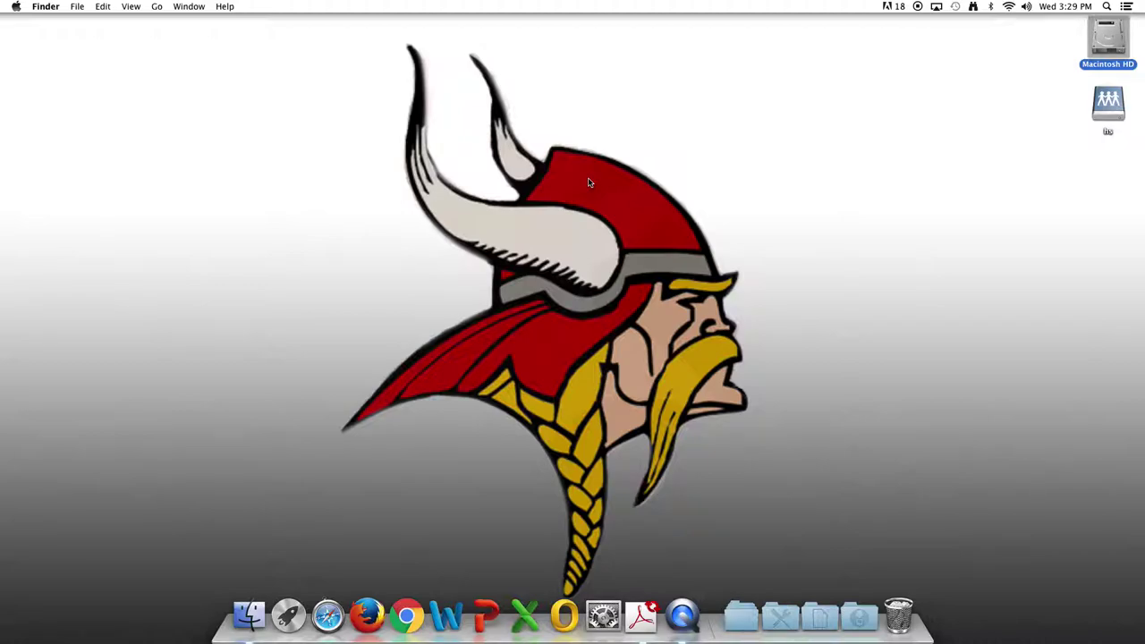
# Connect to the server at 172.16.245.83 using Go > Connect to Server
pyautogui.click(155, 7)
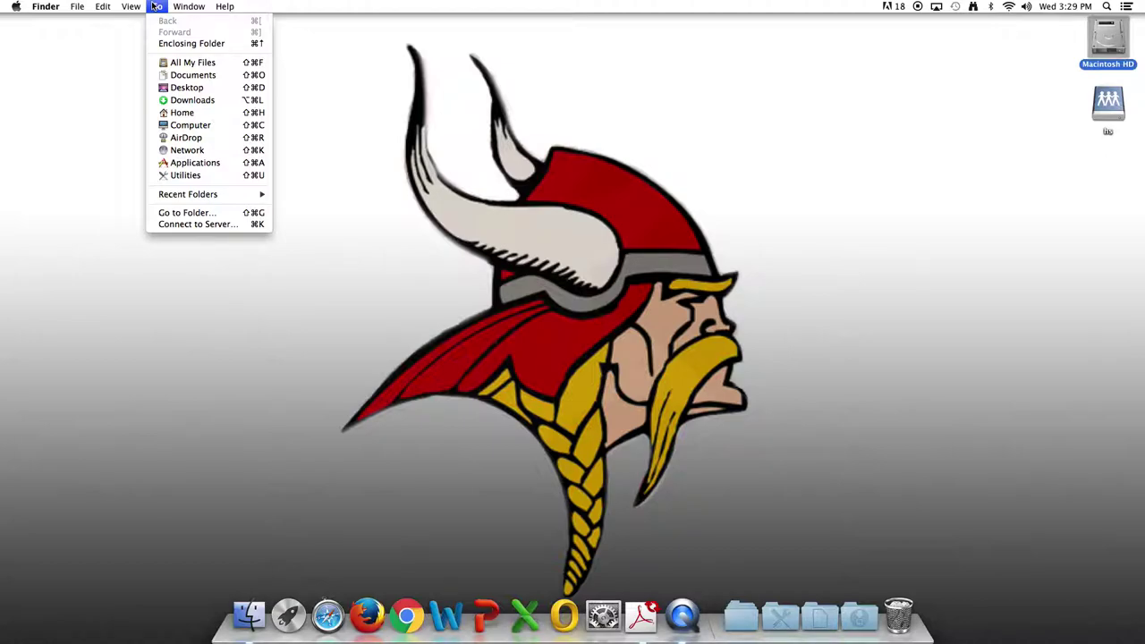
pyautogui.click(188, 225)
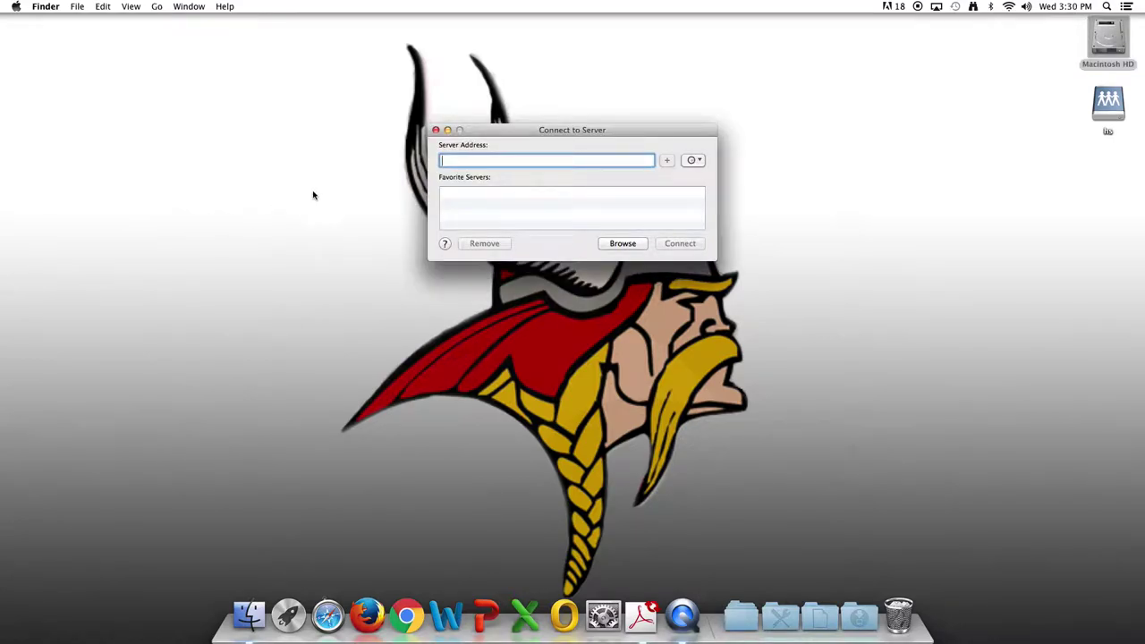
pyautogui.write('17')
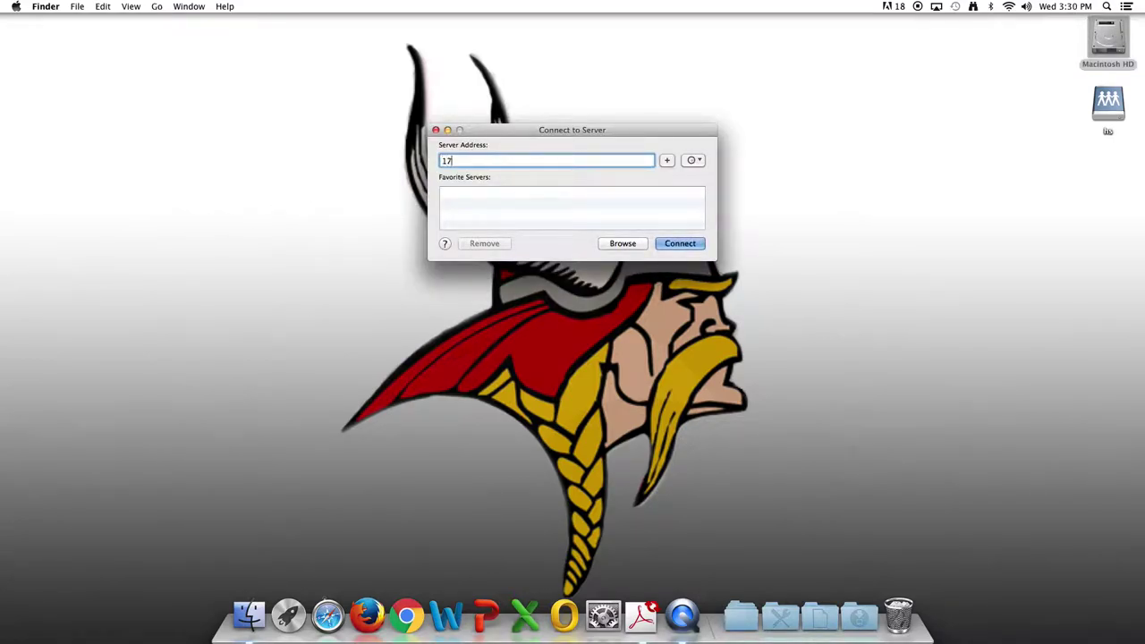
pyautogui.write('2.1')
pyautogui.write('6.')
pyautogui.write('245.')
pyautogui.write('83')
pyautogui.click(666, 244)
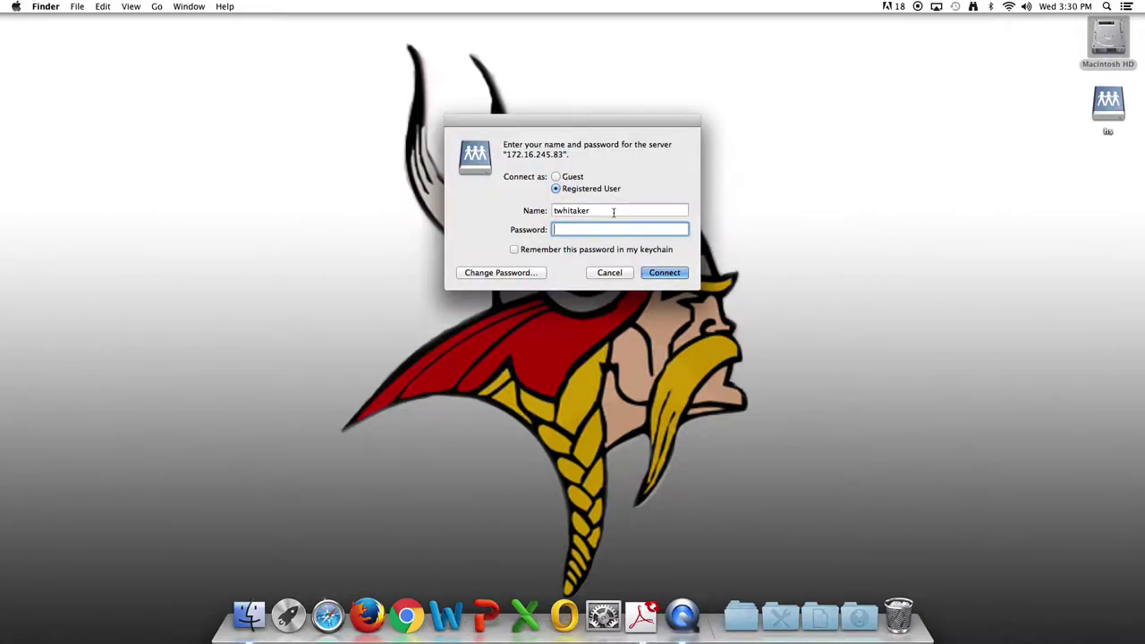
# Sign in to the server with the student user name and its password
pyautogui.doubleClick(609, 211)
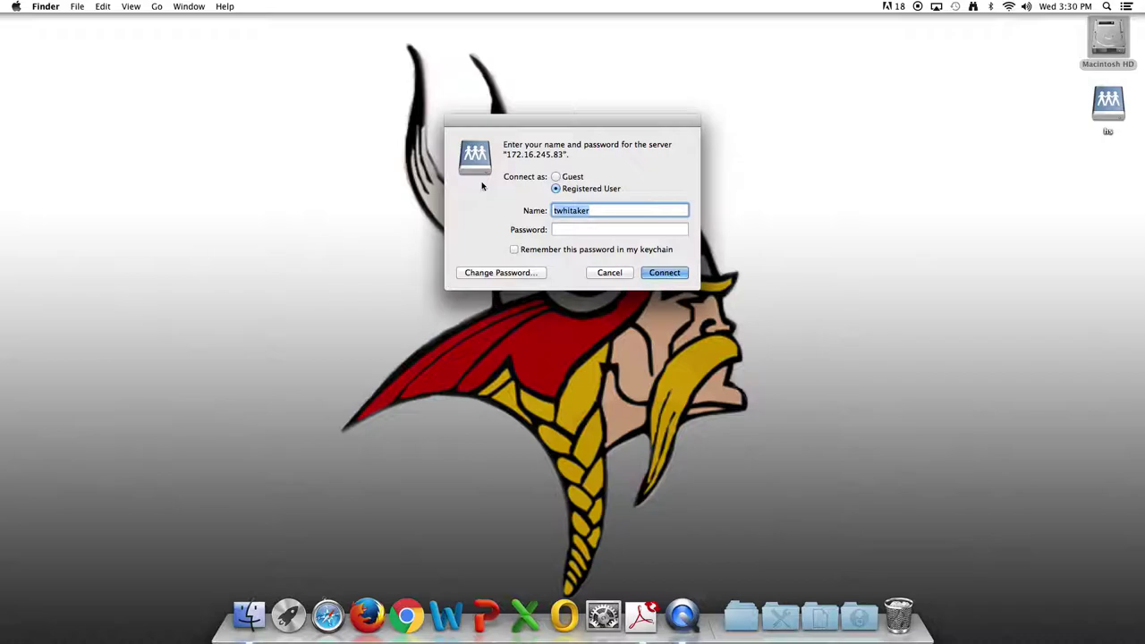
pyautogui.write('1s')
pyautogui.write('tudent')
pyautogui.click(561, 223)
pyautogui.write('••••')
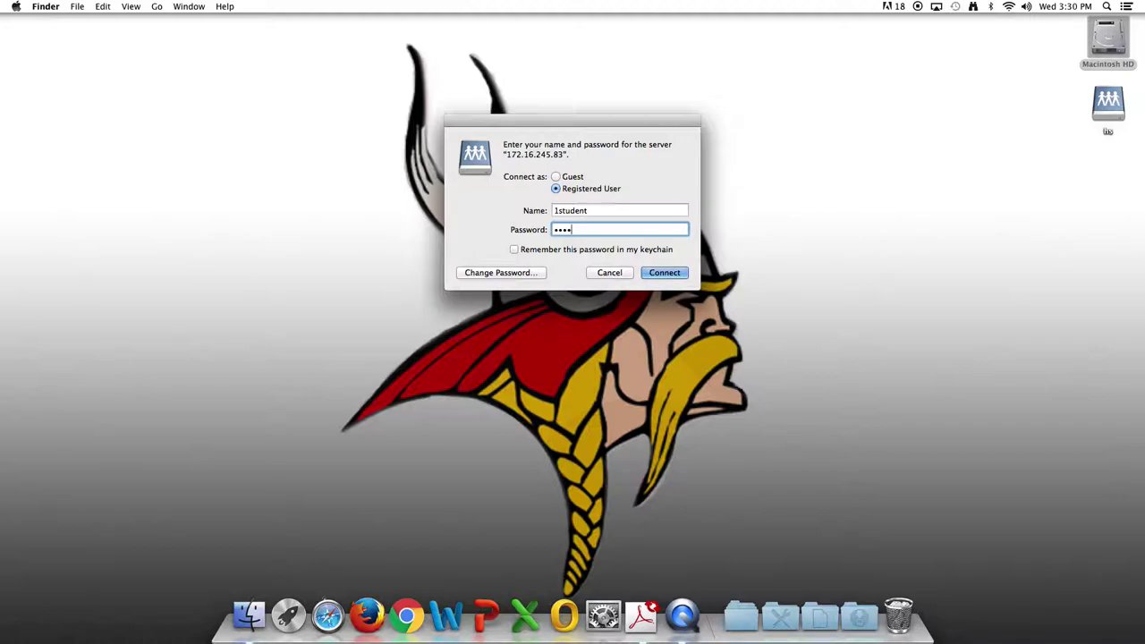
pyautogui.press('Return')
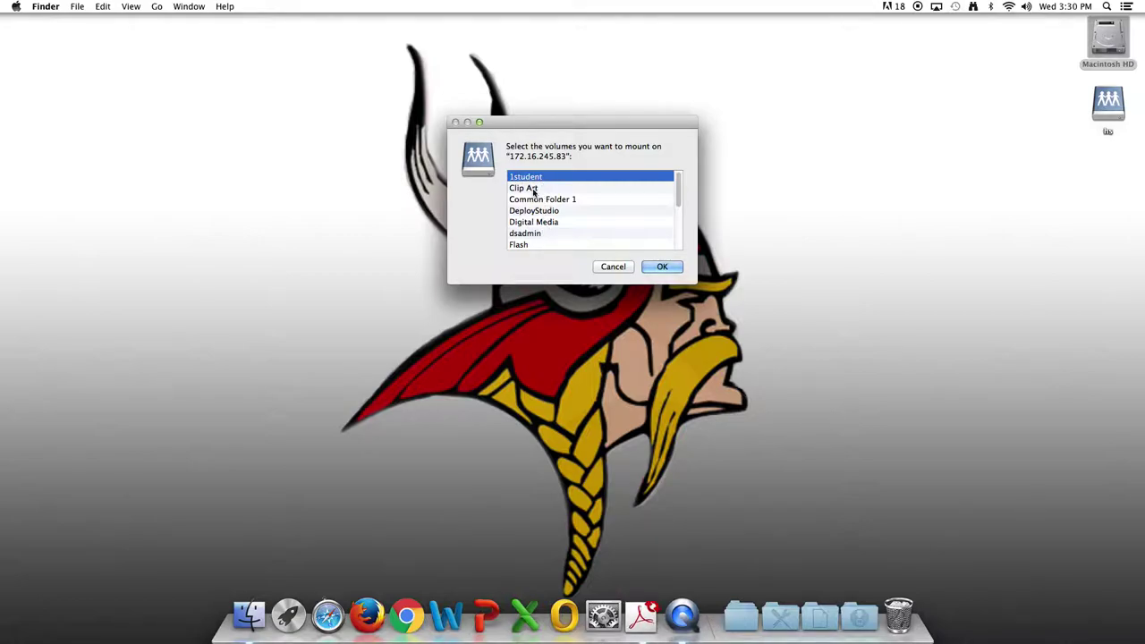
# Mount the Clip Art volume from the server's list and close its window
pyautogui.click(533, 190)
pyautogui.click(659, 268)
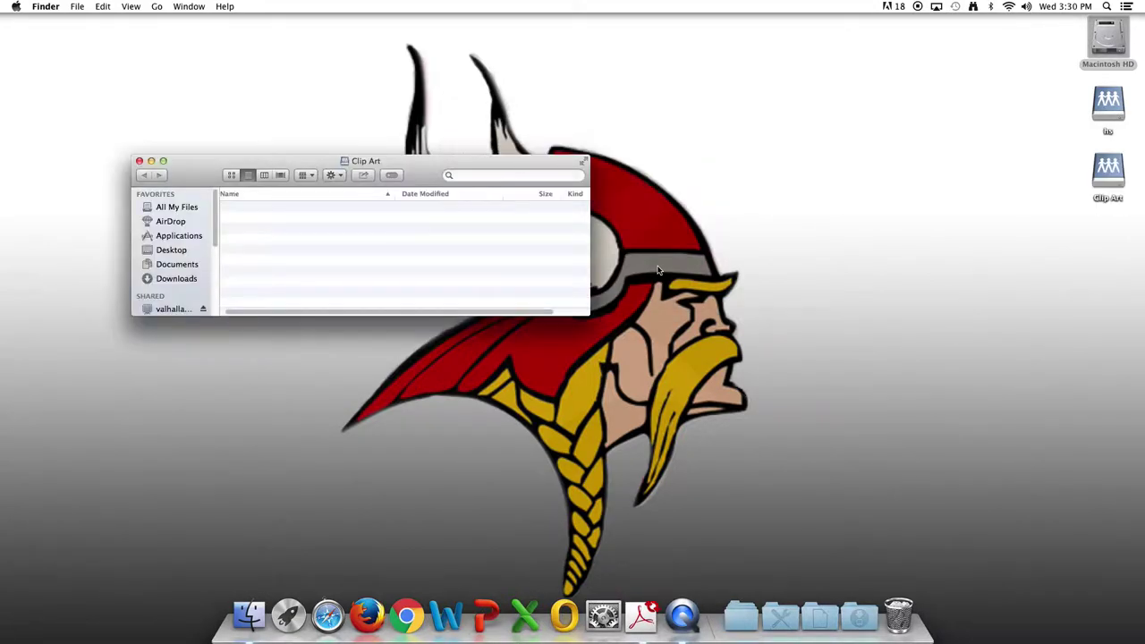
pyautogui.click(140, 161)
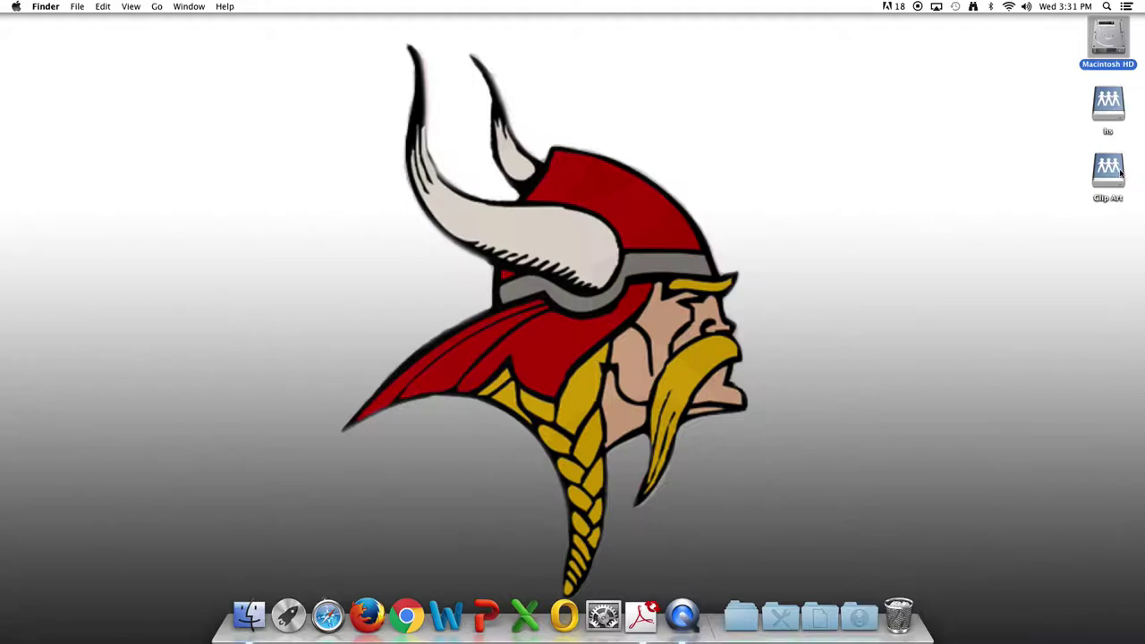
# Launch Adobe Illustrator CS6 from Macintosh HD > Applications > Adobe Illustrator CS6
pyautogui.doubleClick(1103, 41)
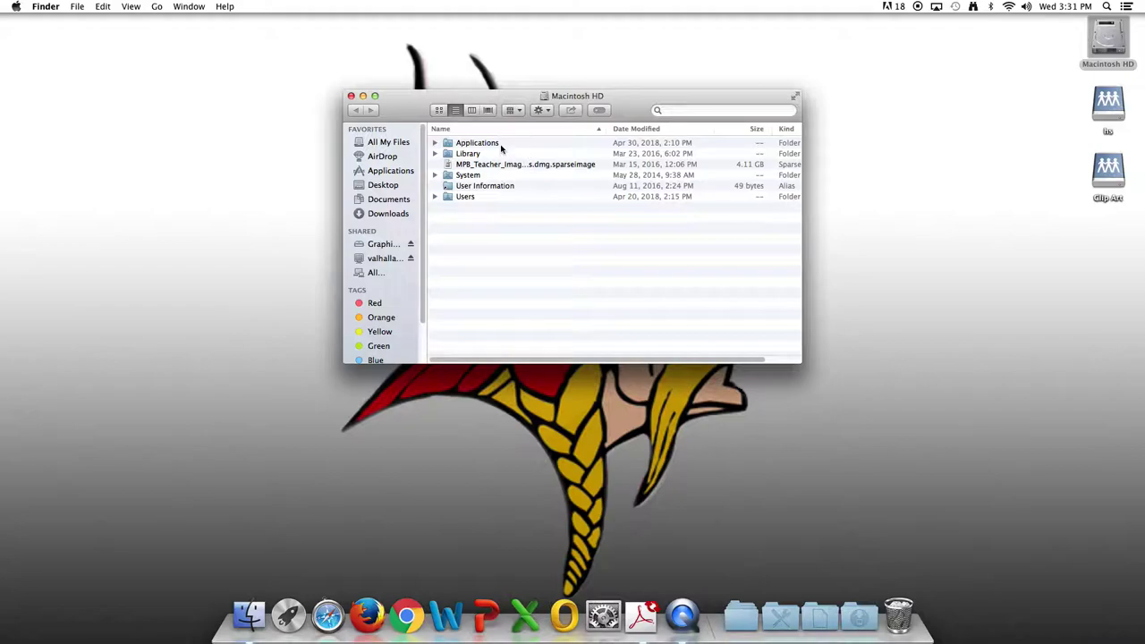
pyautogui.doubleClick(478, 143)
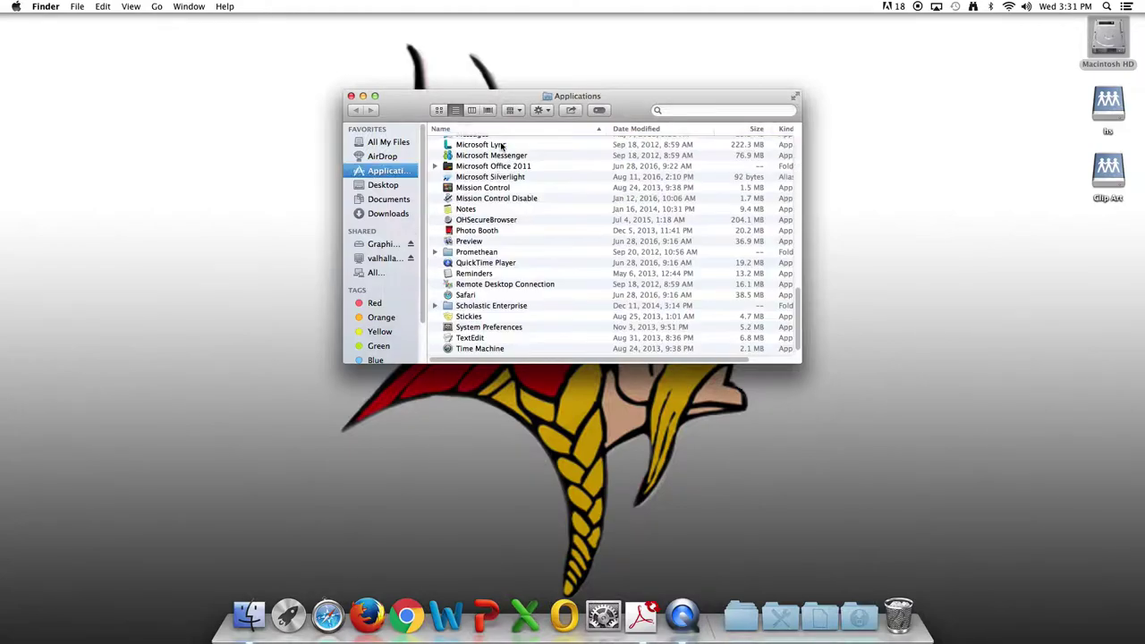
pyautogui.scroll(3, 517, 183)
pyautogui.scroll(2, 517, 183)
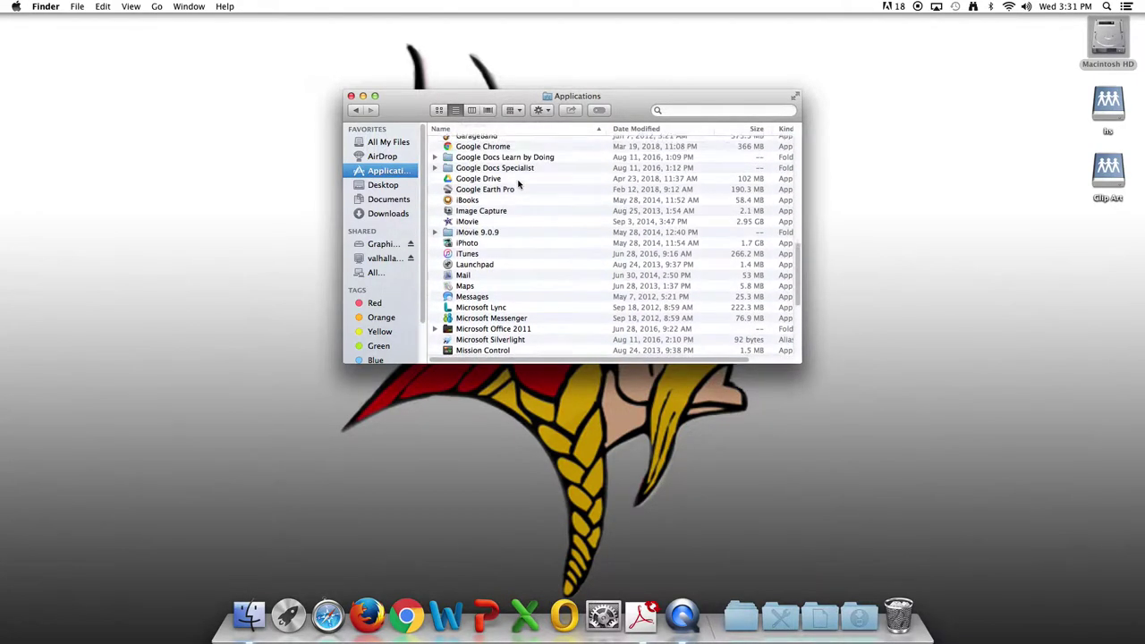
pyautogui.scroll(3, 517, 183)
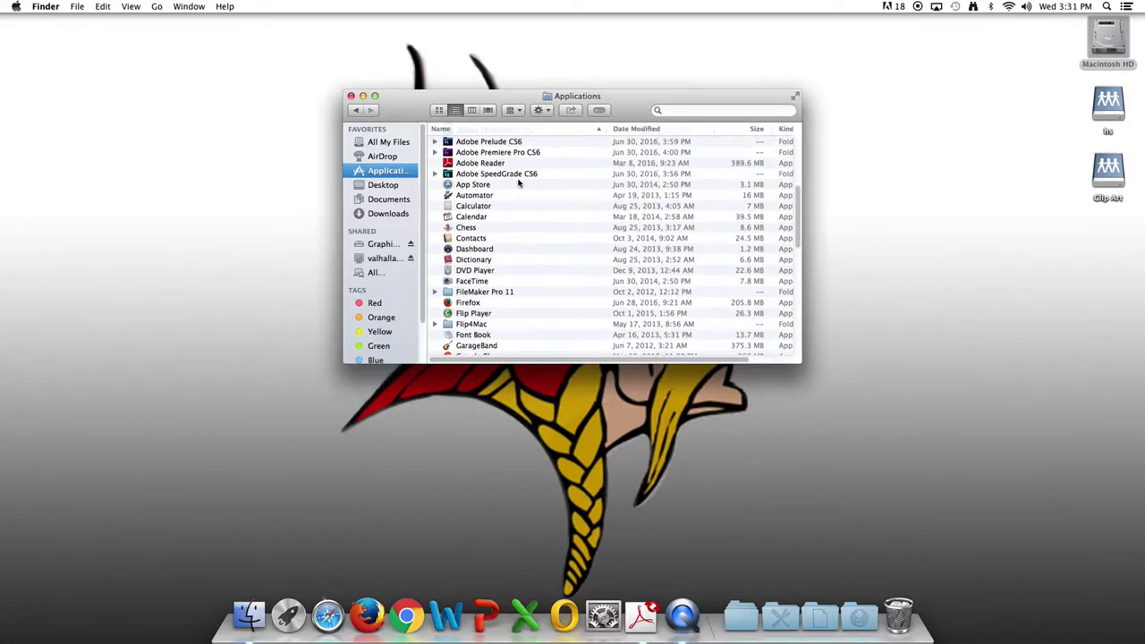
pyautogui.click(439, 110)
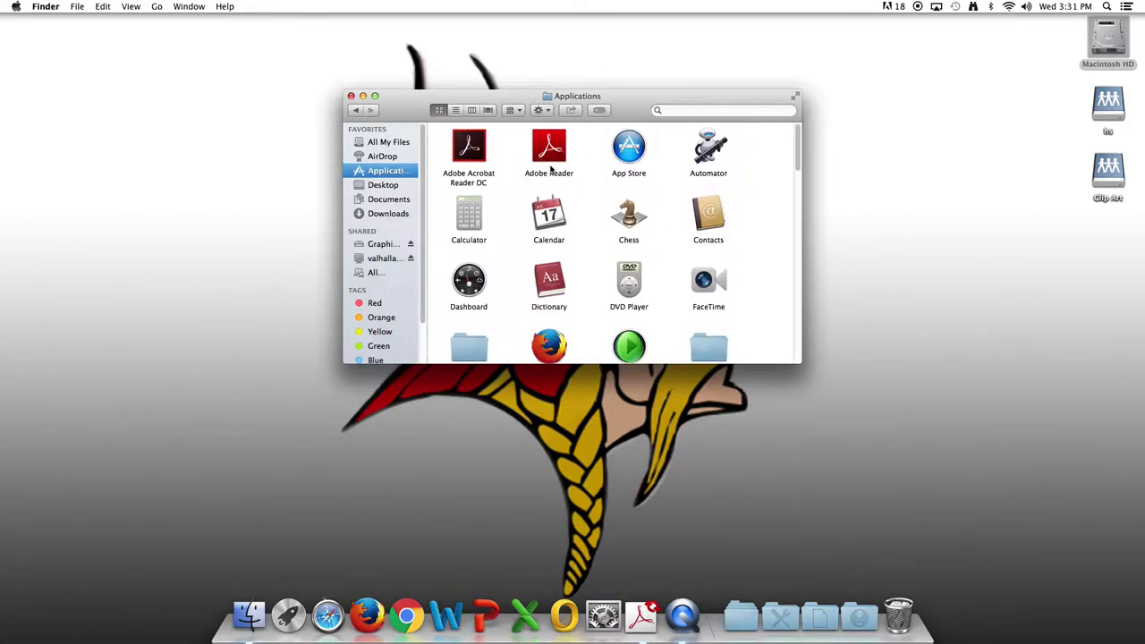
pyautogui.click(455, 110)
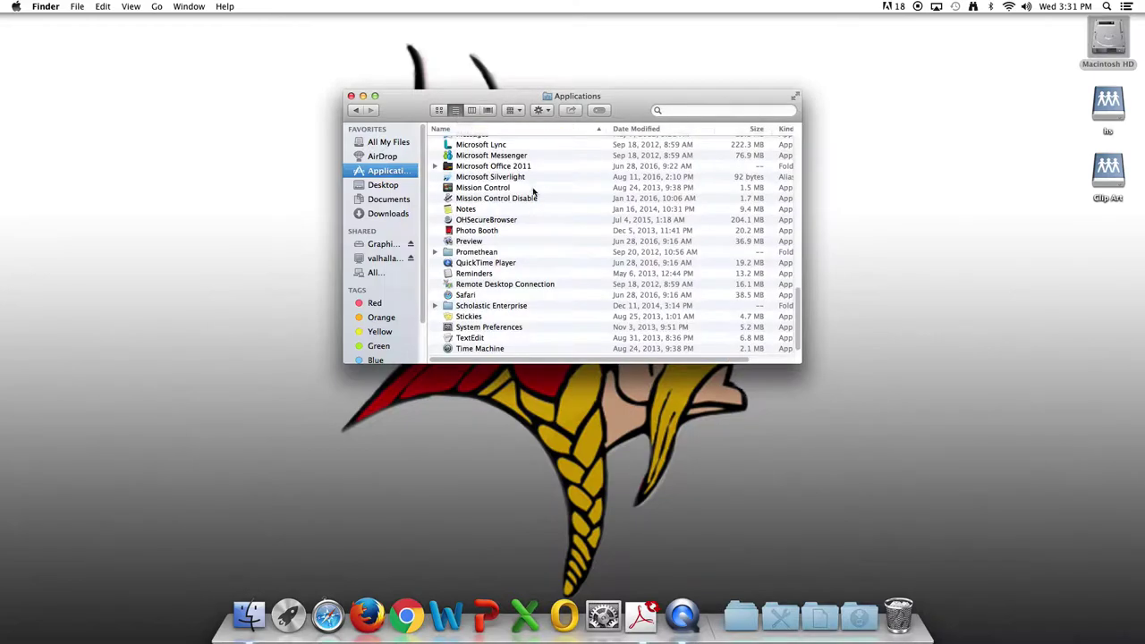
pyautogui.scroll(5, 533, 192)
pyautogui.scroll(5, 533, 191)
pyautogui.scroll(5, 533, 191)
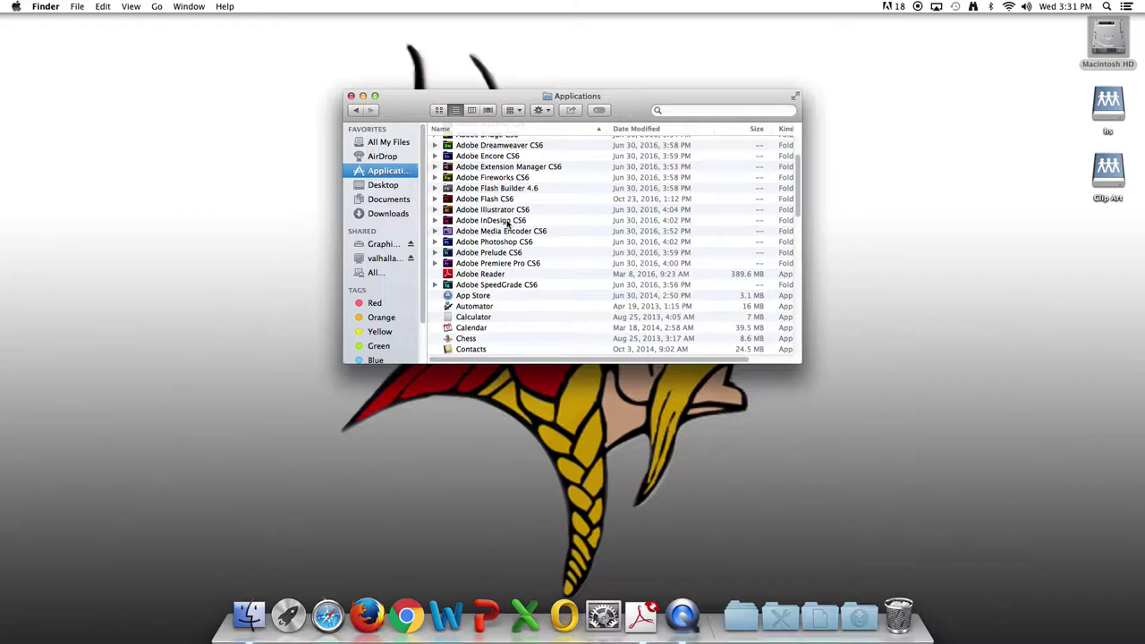
pyautogui.doubleClick(509, 209)
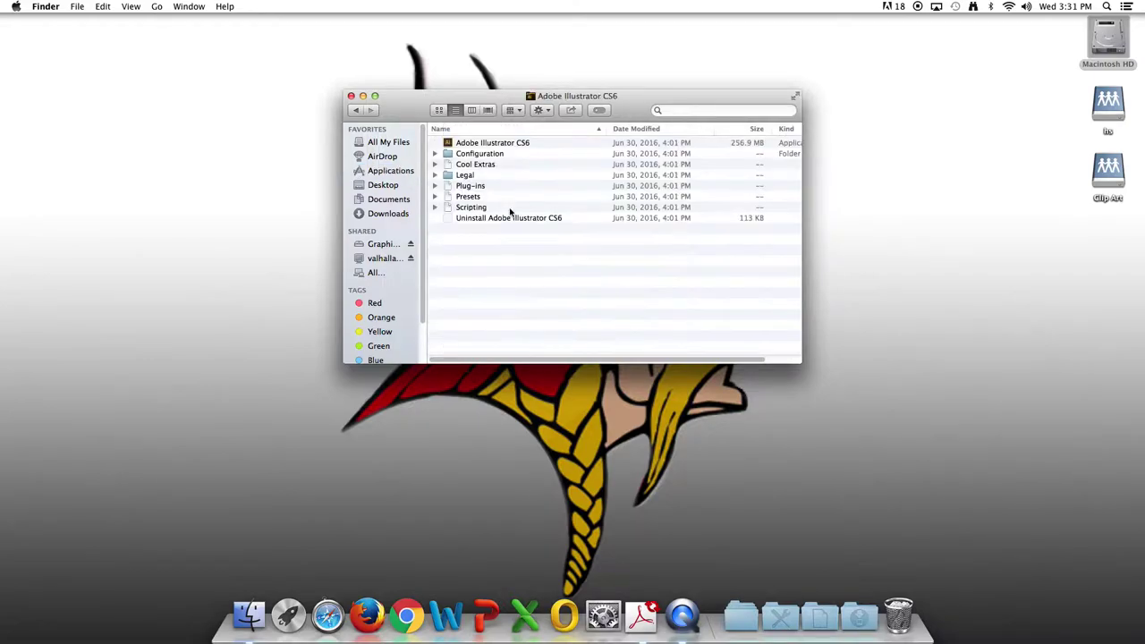
pyautogui.doubleClick(514, 147)
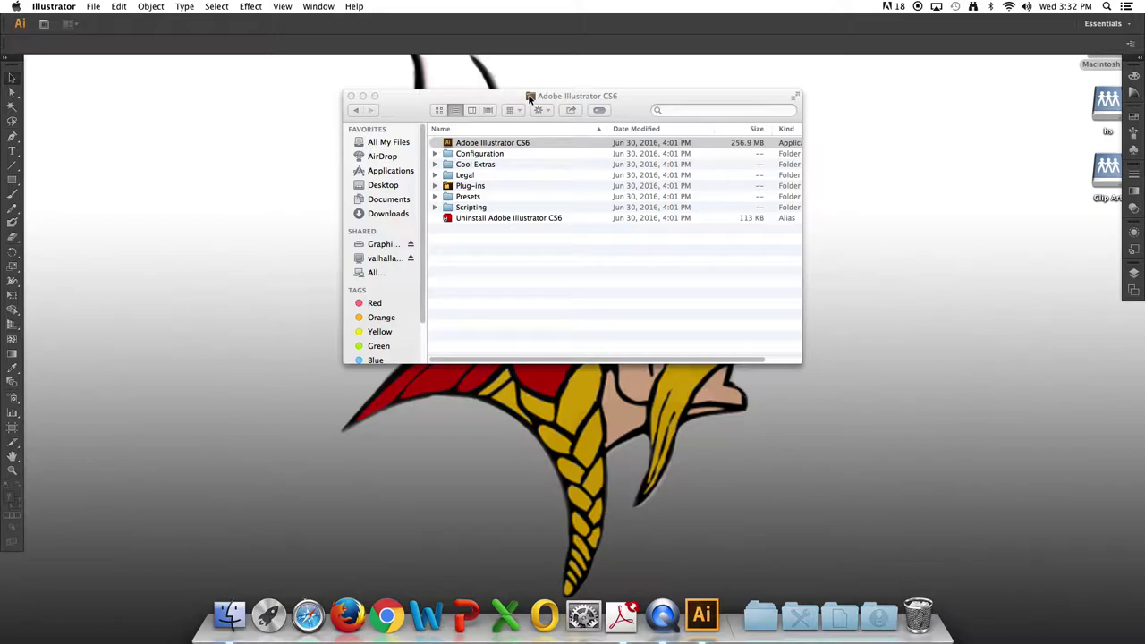
# Close the leftover Adobe Illustrator CS6 folder window once Illustrator has loaded
pyautogui.click(352, 98)
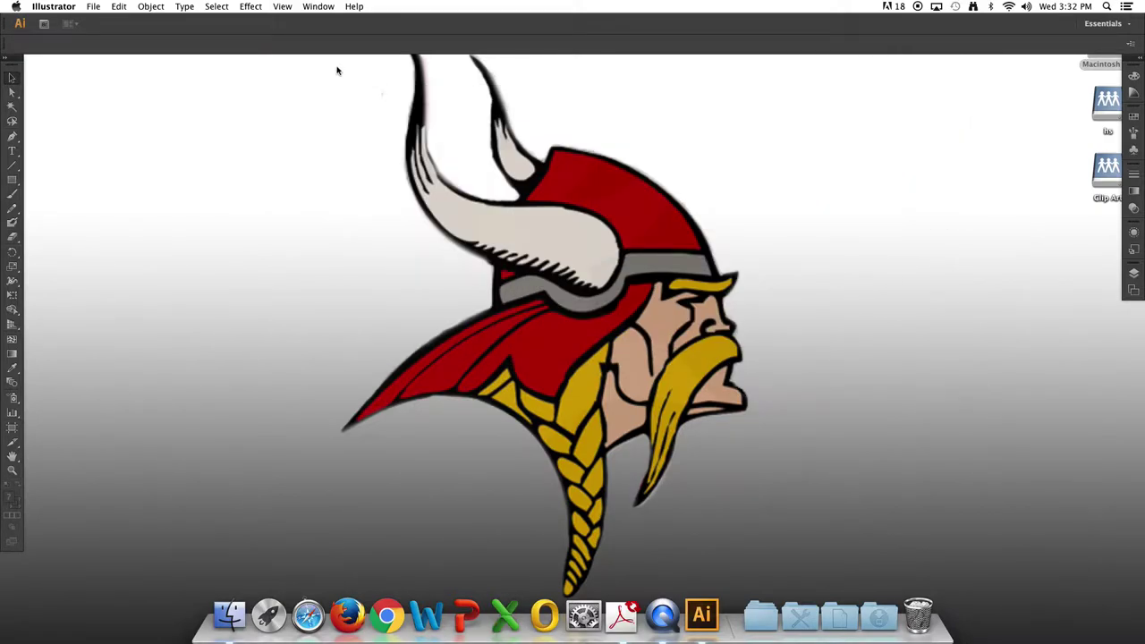
# Bring up Illustrator's New Document dialog via File > New
pyautogui.click(98, 9)
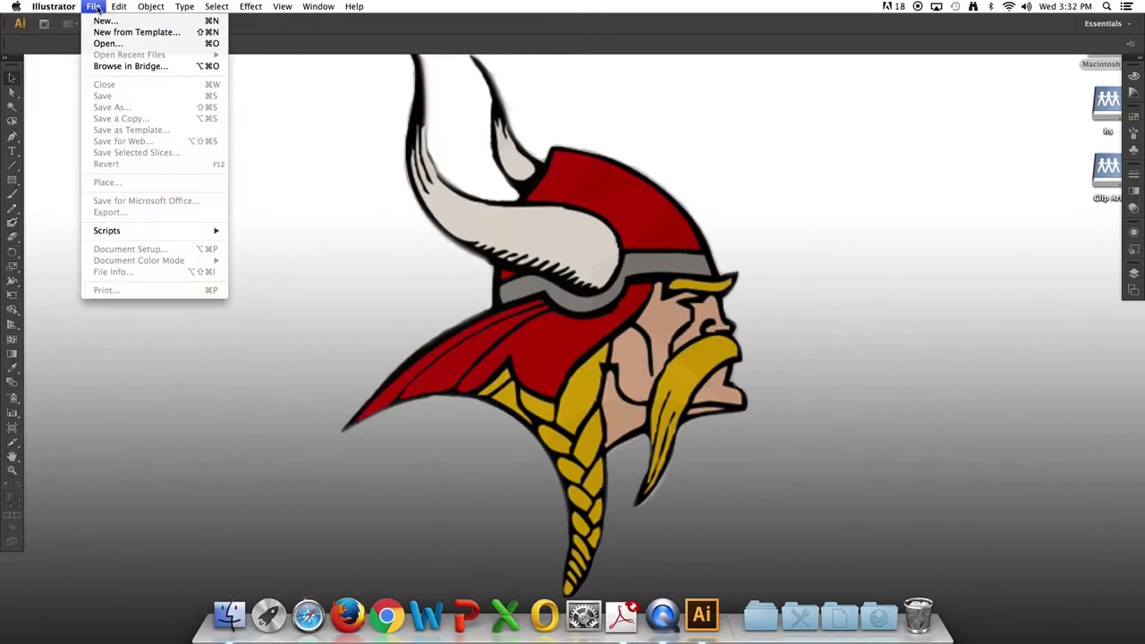
pyautogui.click(109, 24)
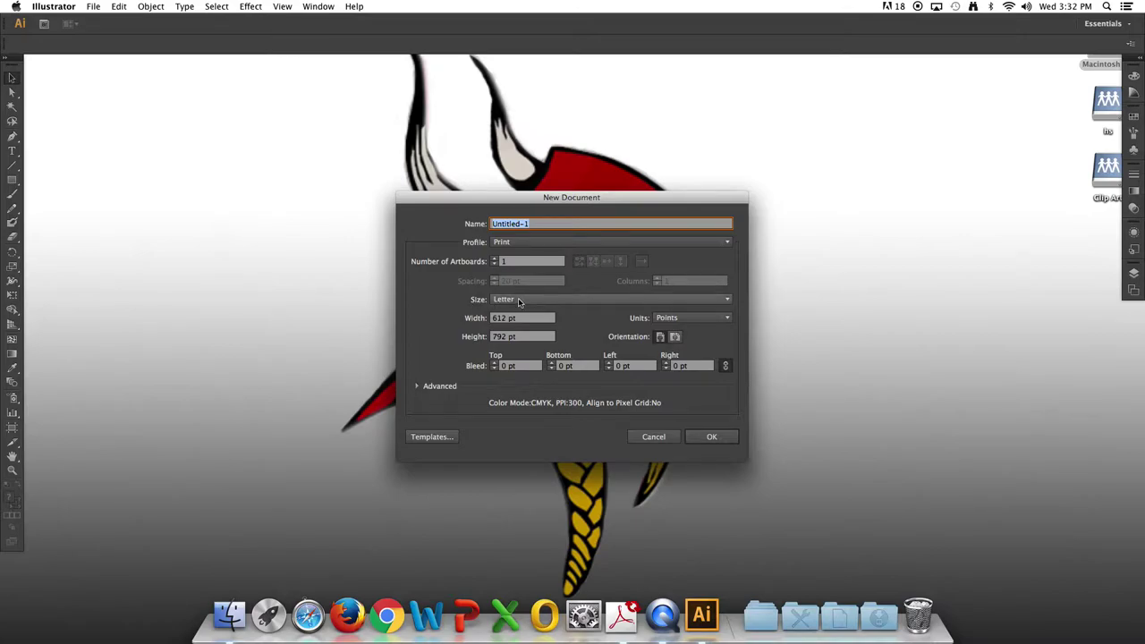
# Create a Letter-size 8.5 × 11 in document with units set to Inches
pyautogui.click(702, 318)
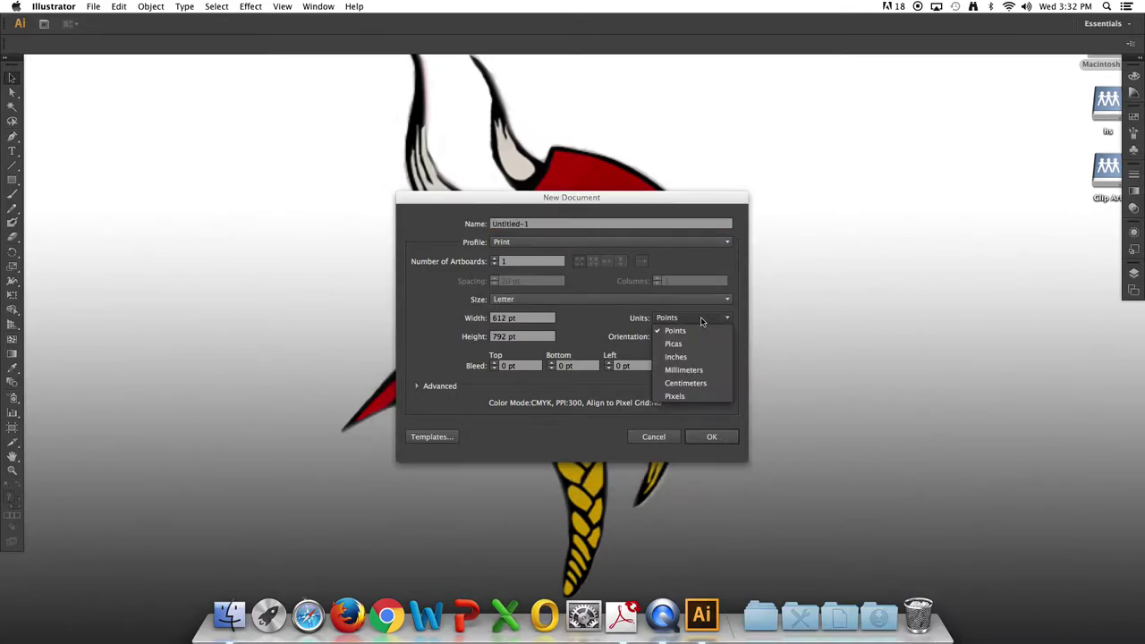
pyautogui.click(696, 356)
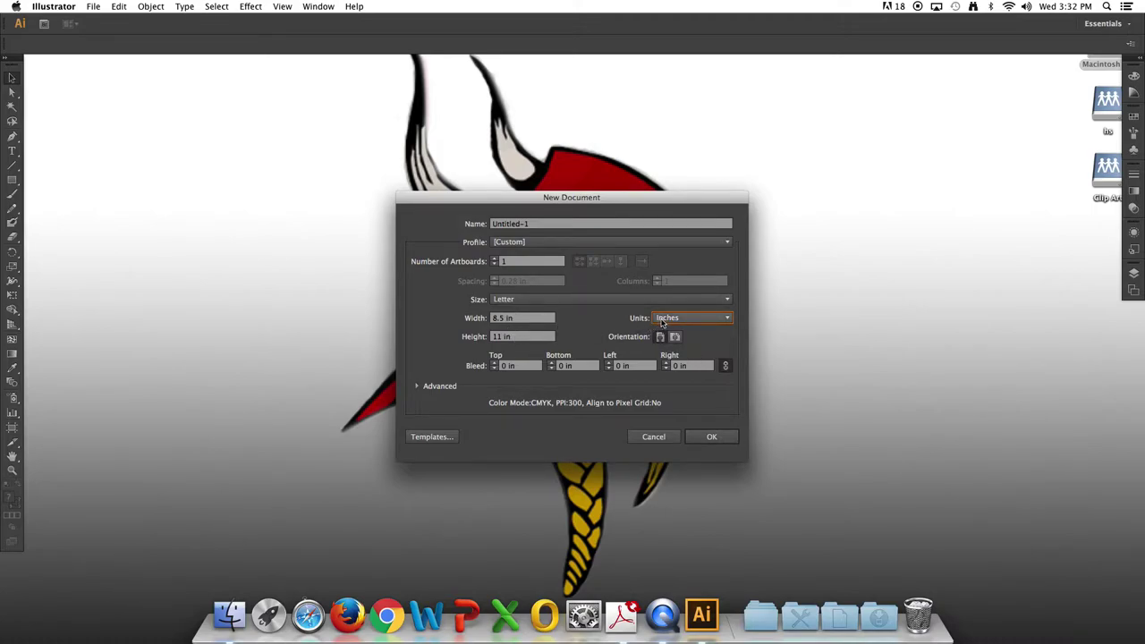
pyautogui.click(711, 437)
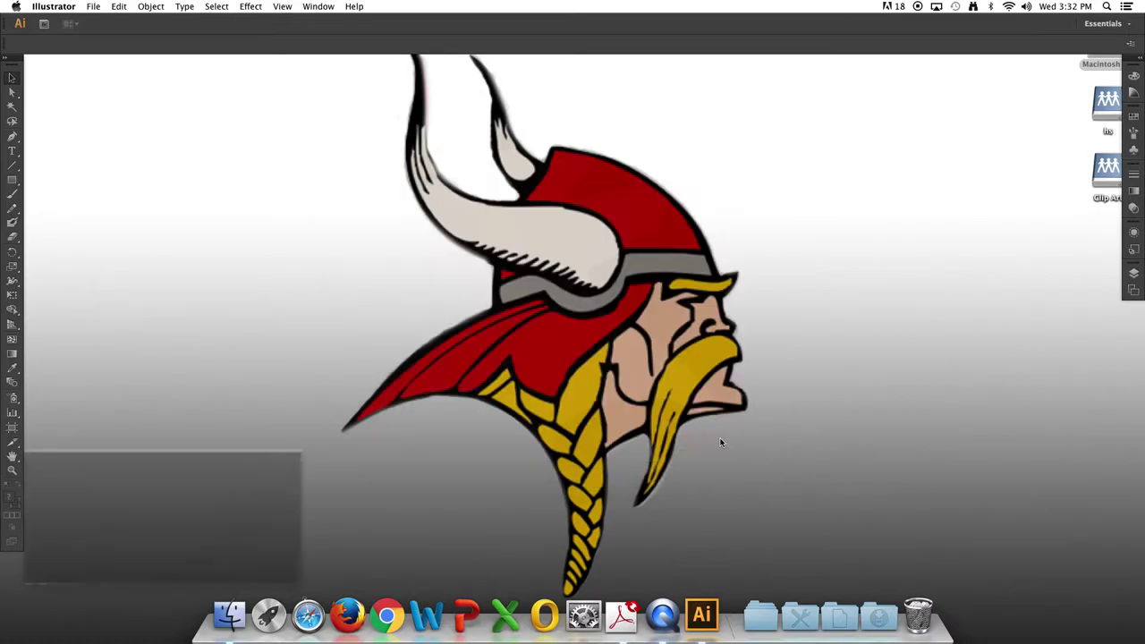